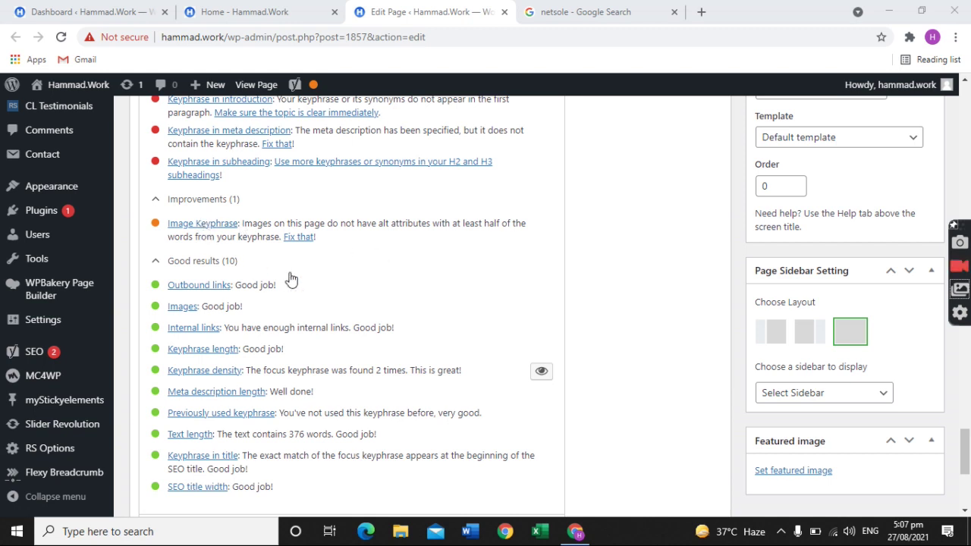
Examine the Yoast SEO analysis results, and look through the live home page's sections and images
scroll(303, 278, "up", 1)
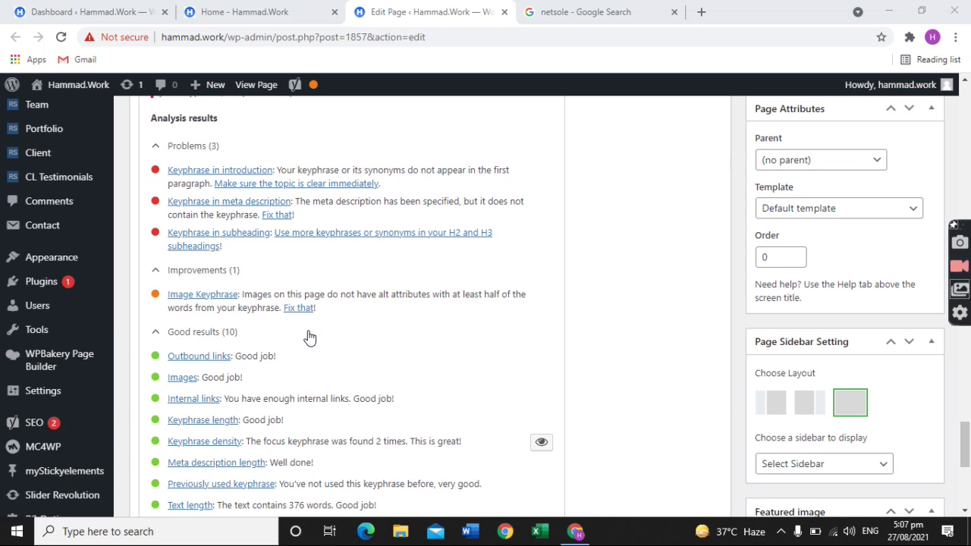
left_click(322, 9)
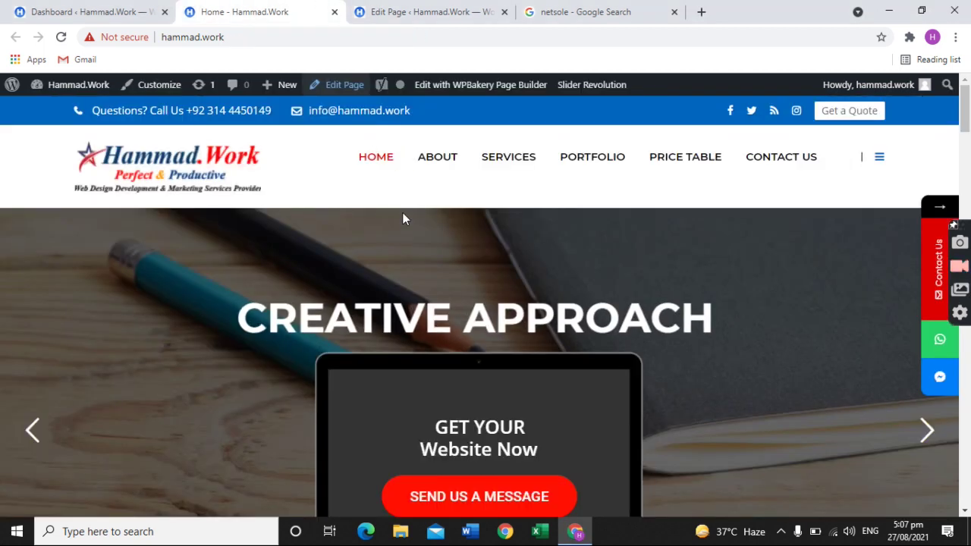
scroll(504, 173, "down", 6)
scroll(504, 173, "down", 1)
scroll(710, 297, "down", 15)
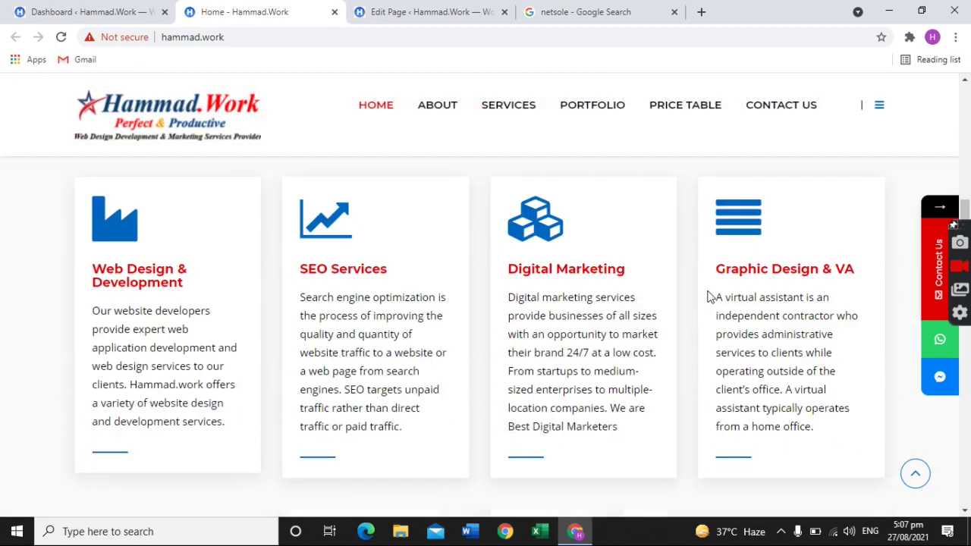
scroll(709, 297, "down", 10)
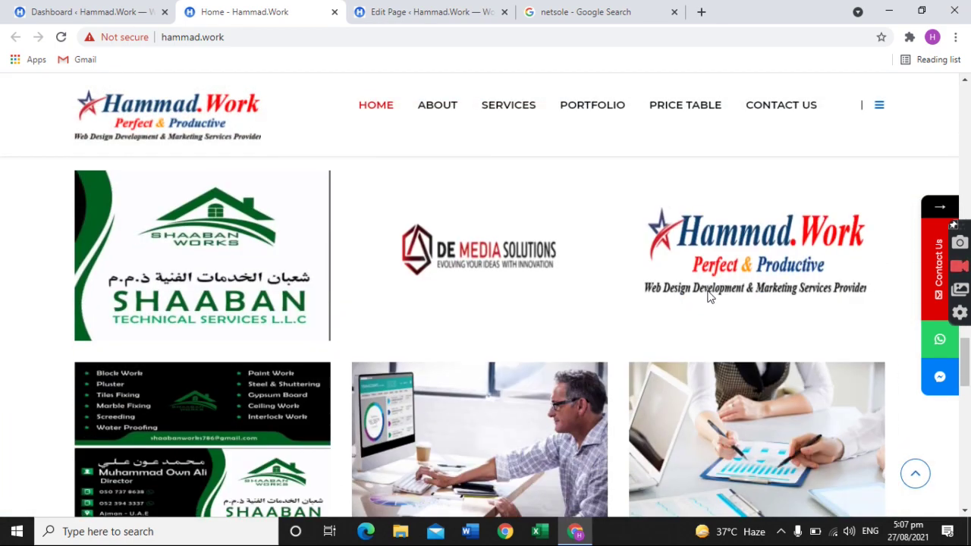
scroll(433, 294, "down", 10)
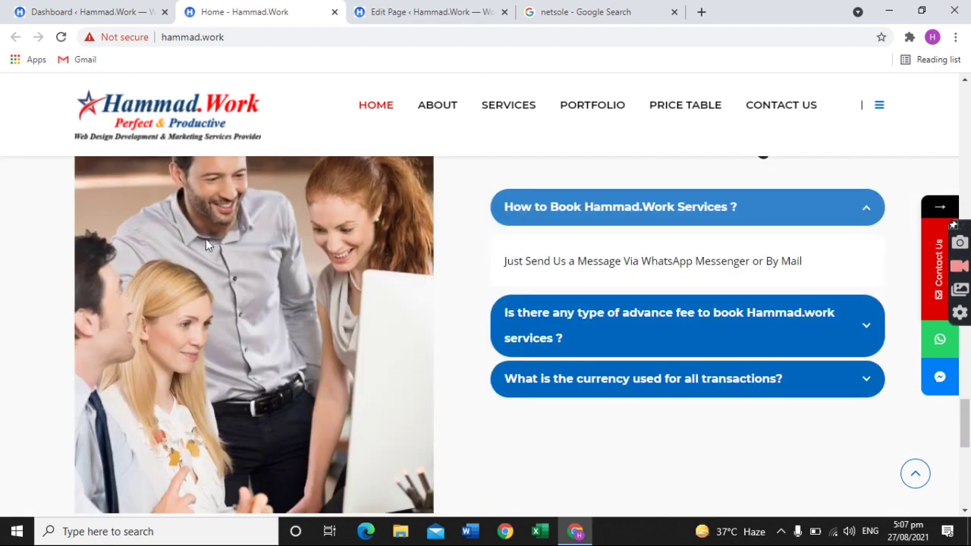
scroll(239, 255, "up", 20)
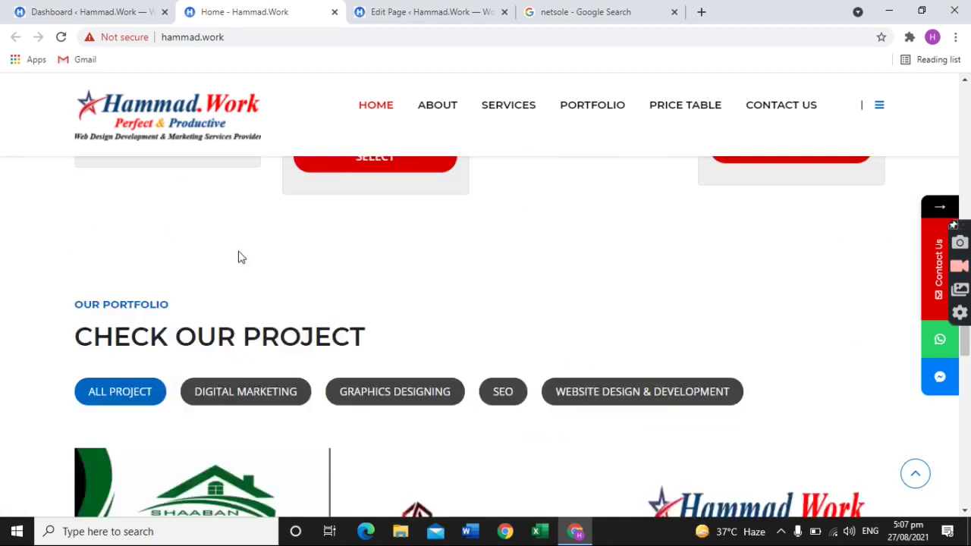
scroll(238, 257, "up", 15)
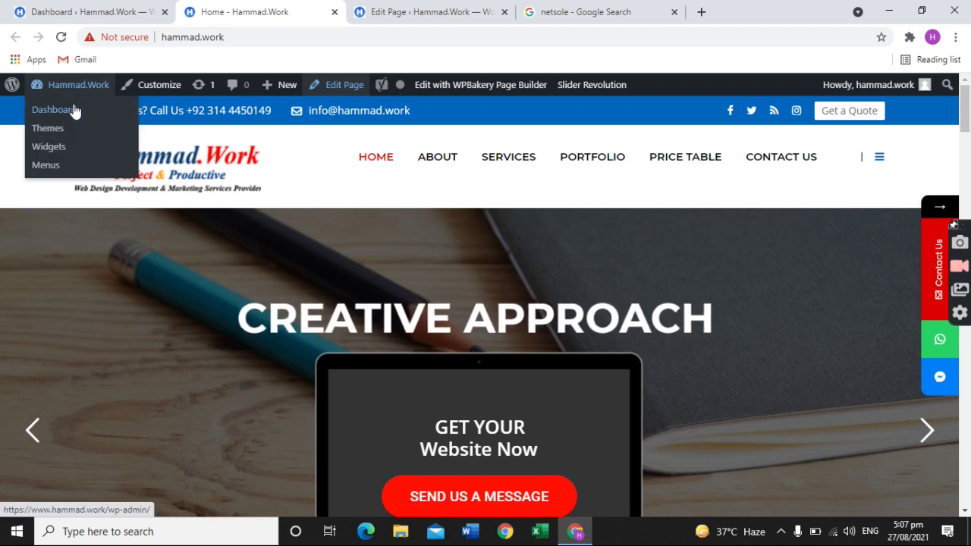
Go to the site's media library and open the attachment details of the Hammad.Work logo image
left_click(76, 100)
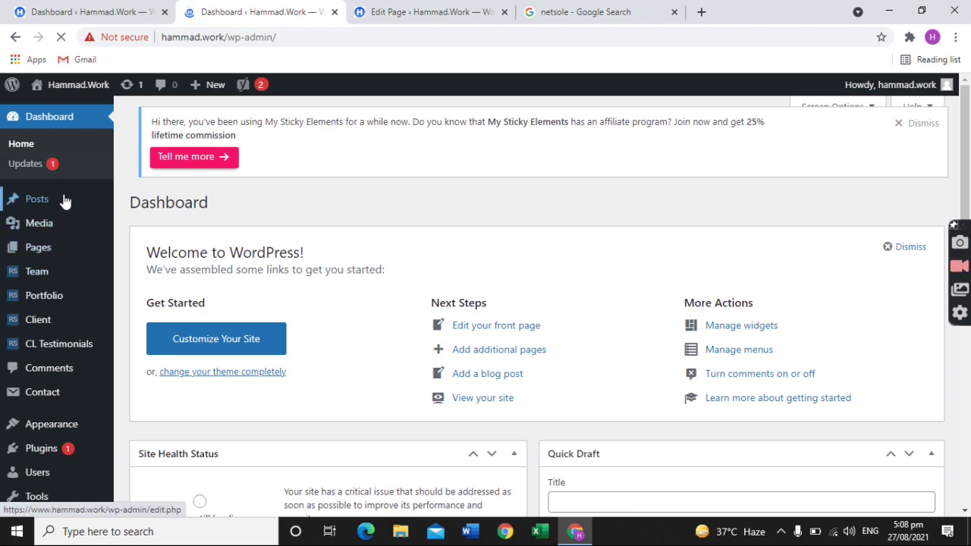
mouse_move(57, 230)
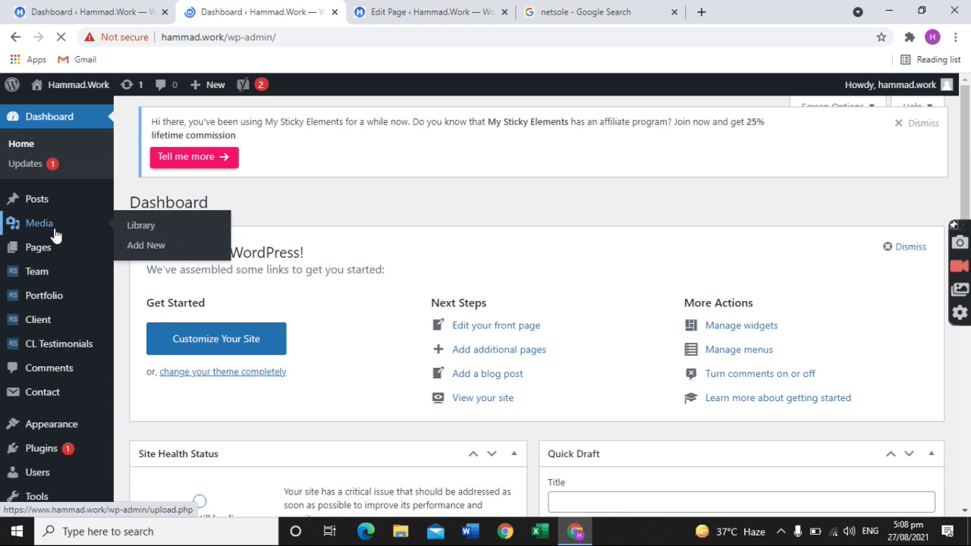
left_click(150, 227)
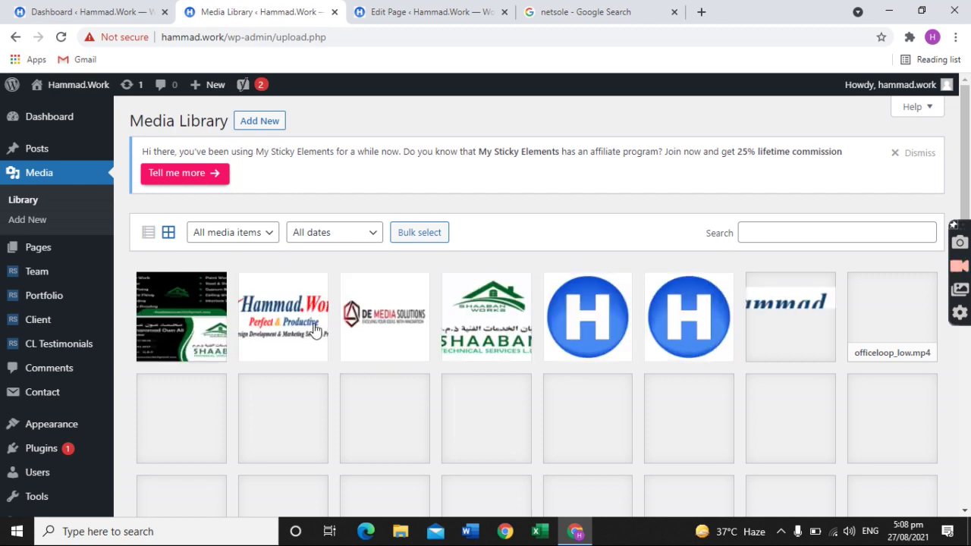
scroll(560, 369, "down", 1)
scroll(562, 370, "up", 1)
left_click(291, 333)
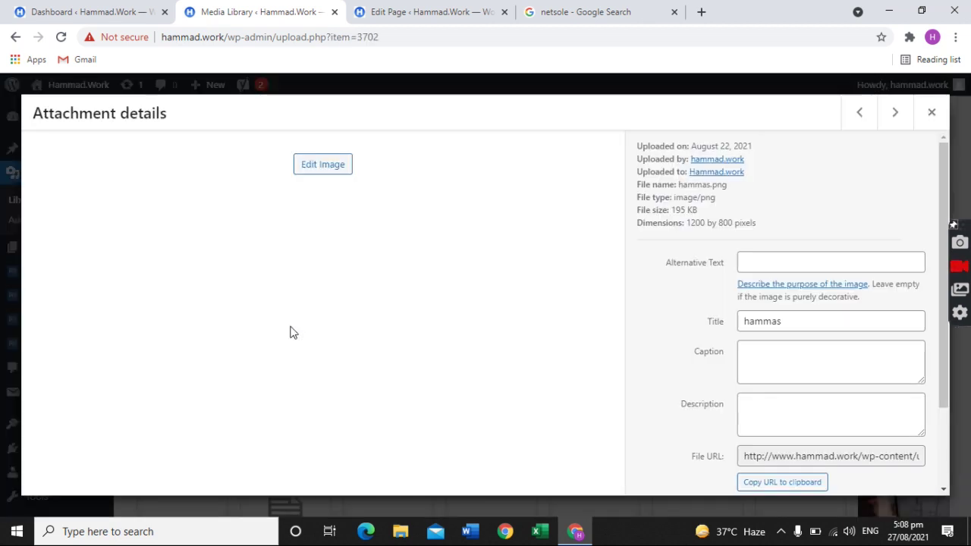
Set the Hammad.Work logo's alternative text to "Website Design Development Services"
left_click(860, 267)
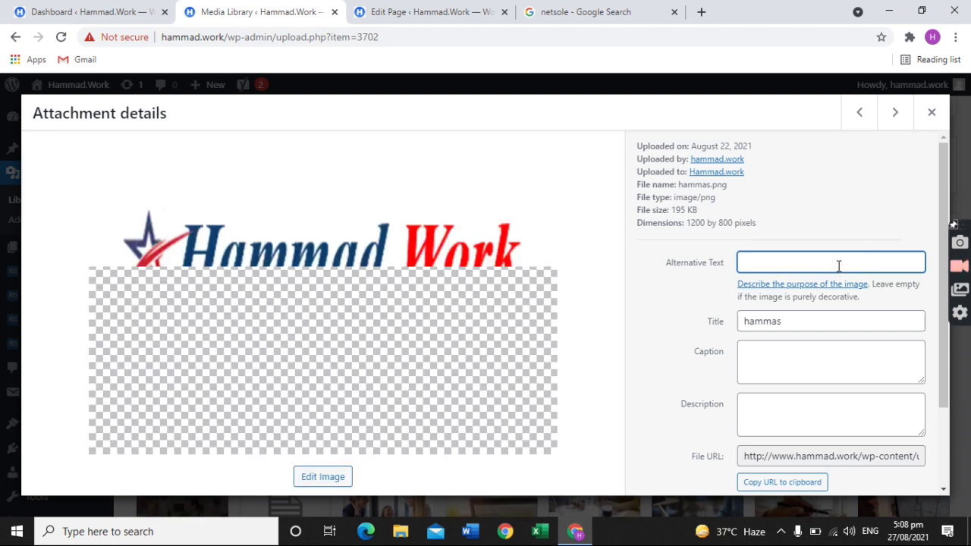
type("Website d")
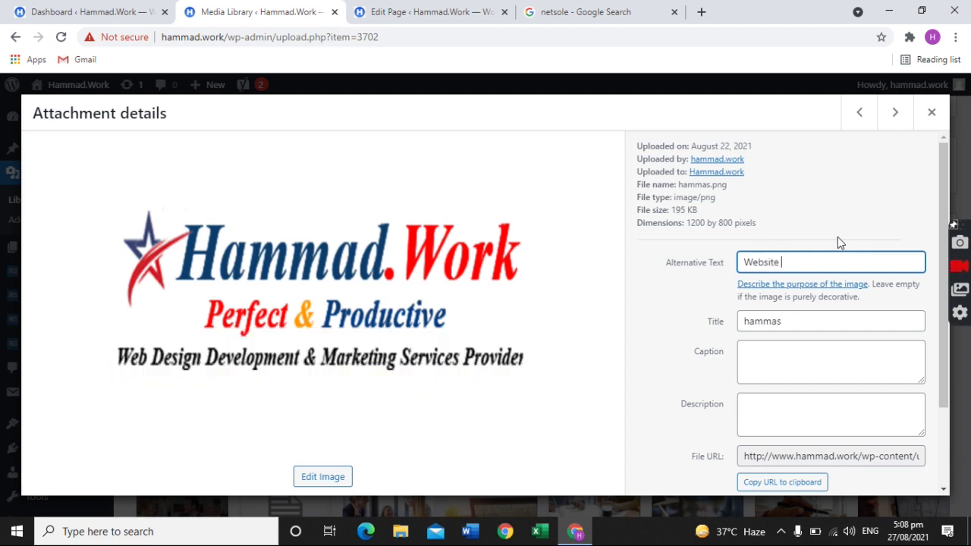
key("BackSpace")
type("Design ")
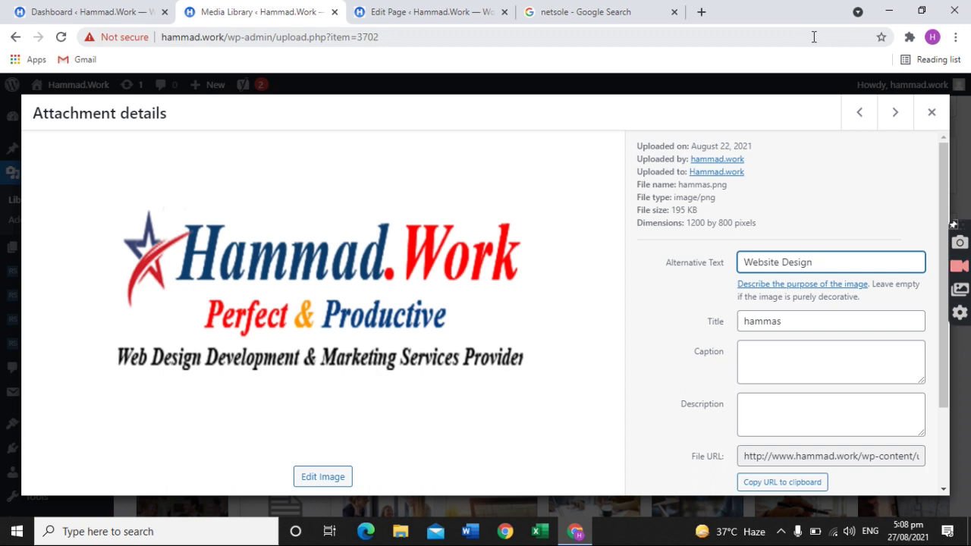
type("Developmen")
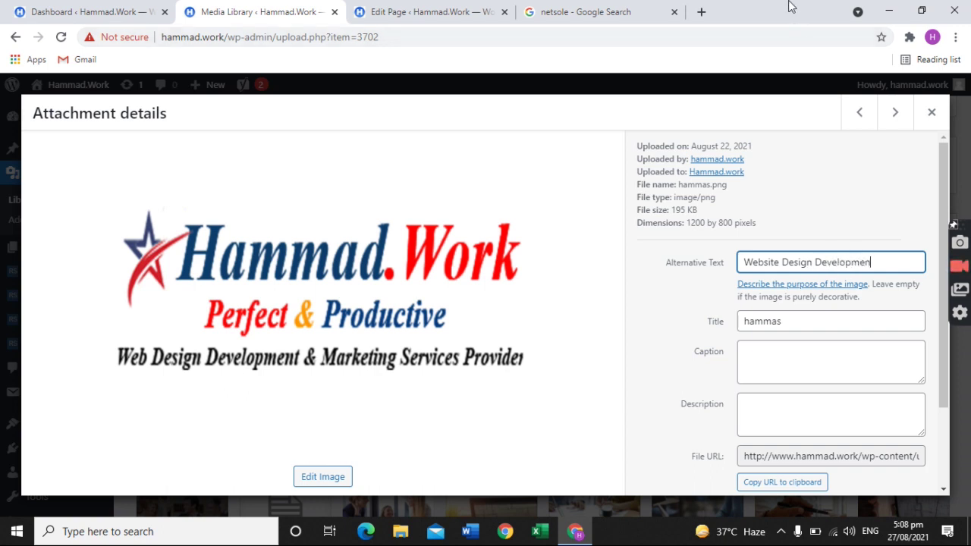
type("t Services")
Replace the Hammad.Work logo image's title with "Hammad.work logo" and save it
double_click(798, 320)
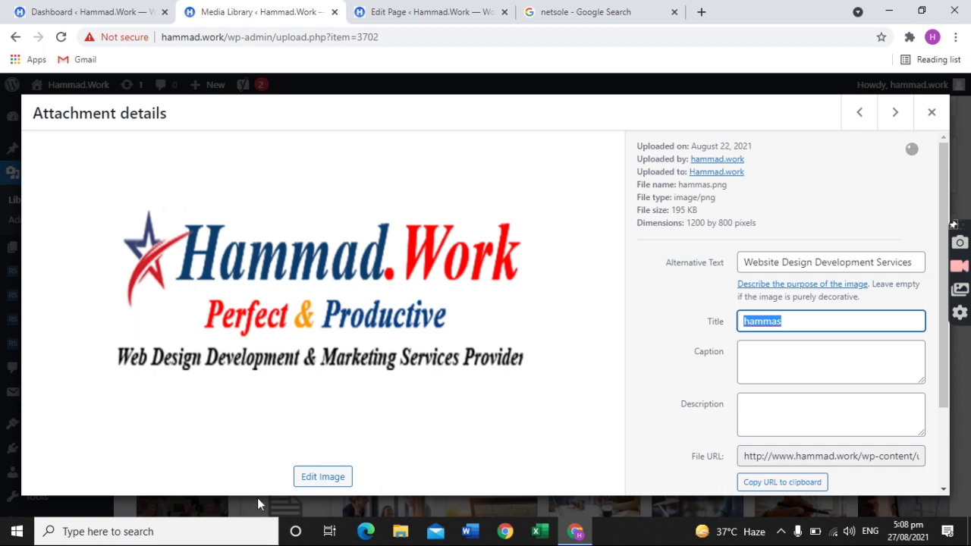
key("BackSpace")
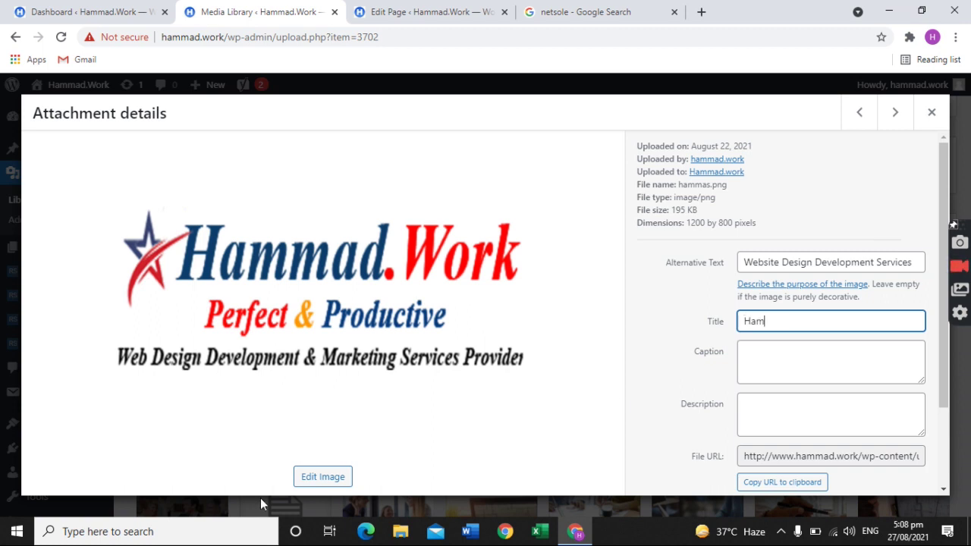
type("Hammad.work logo")
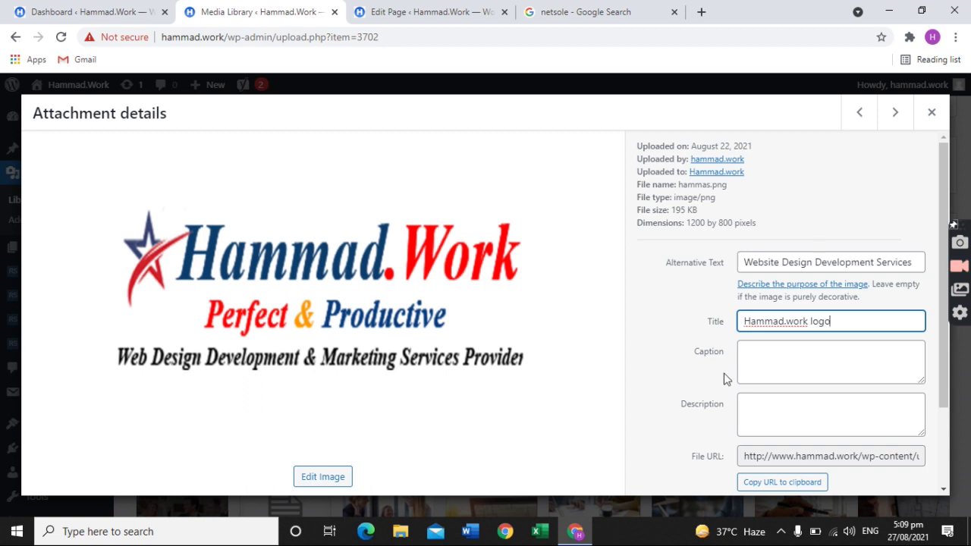
left_click(812, 216)
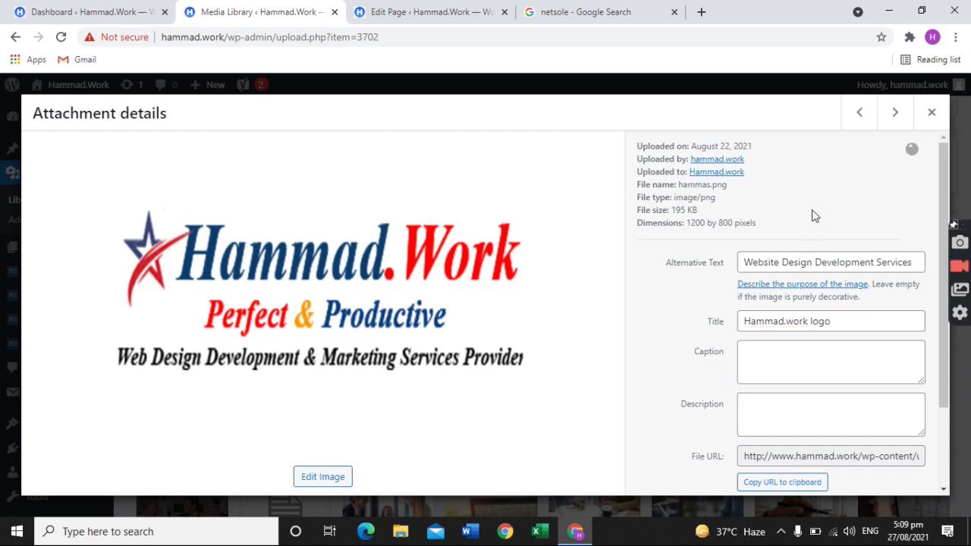
Go to the DE Media Solutions image and set its alternative text to "Website Design Development Services", correcting the misspelled word
left_click(897, 116)
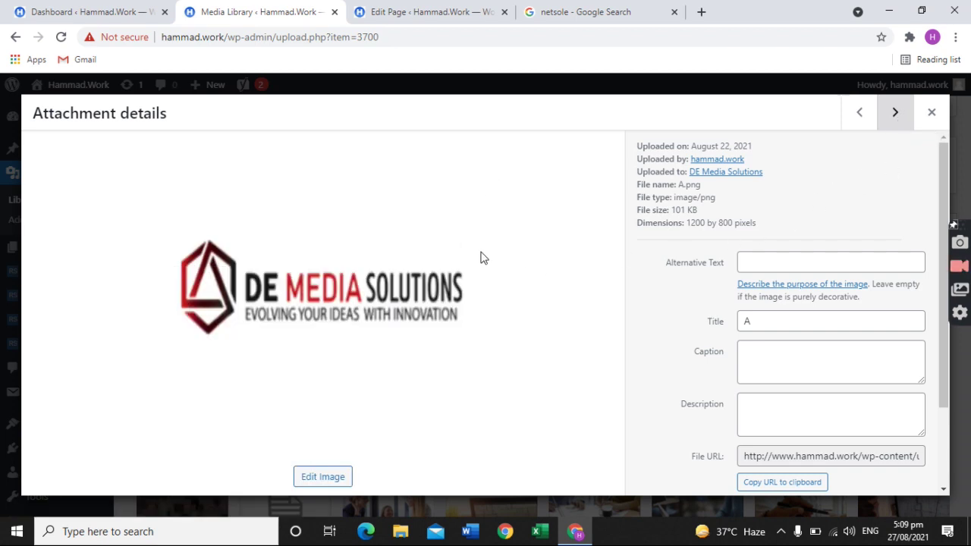
left_click(750, 259)
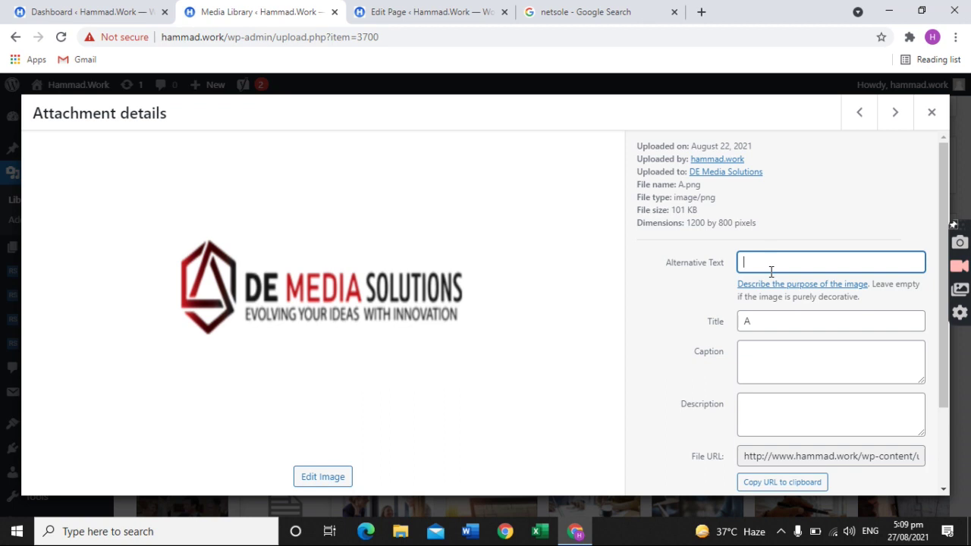
type("Website Desgin")
double_click(797, 263)
right_click(797, 267)
left_click(806, 276)
type("Development Services")
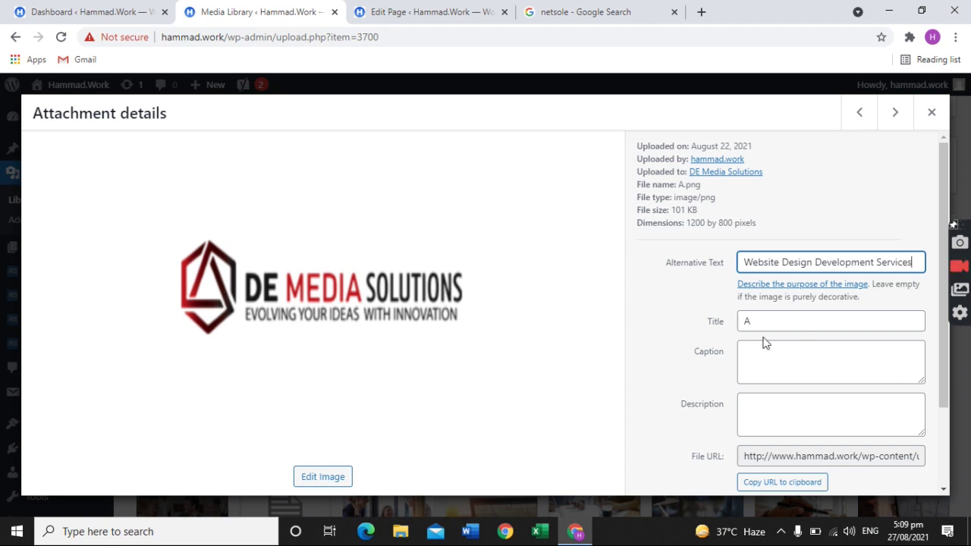
Replace the DE Media Solutions image's title with "Demedia Services Hammad.work"
left_click(763, 327)
key("BackSpace")
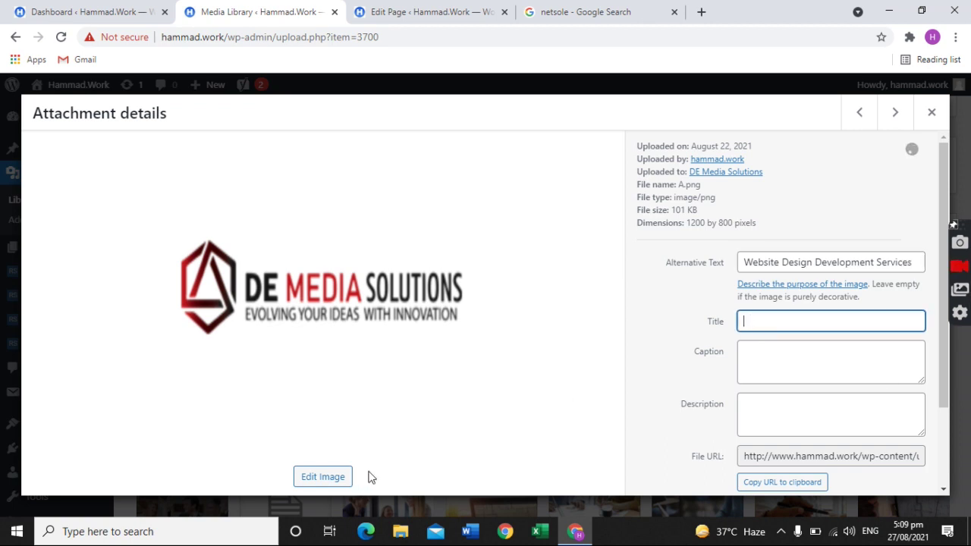
type("Demedia Services Hammad.work")
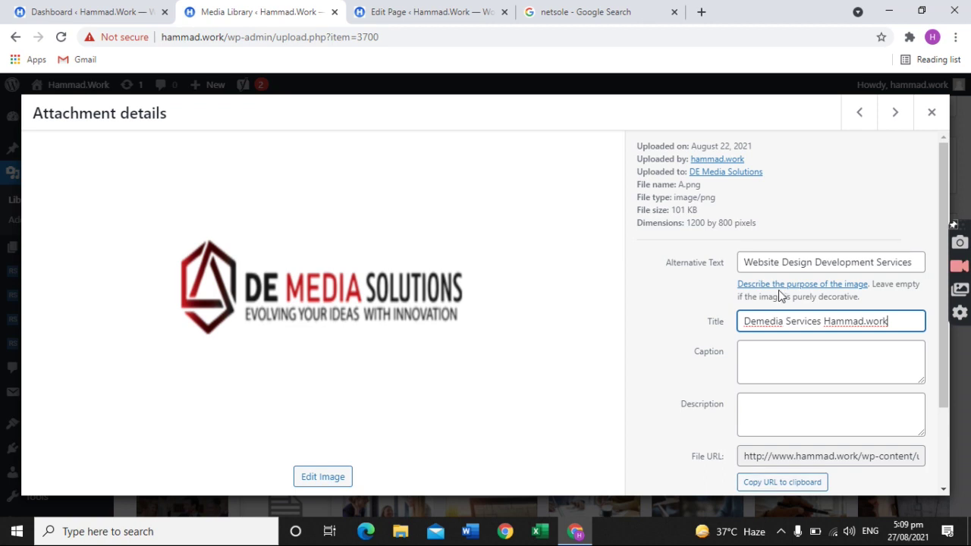
Review the DE Media Solutions image's alternative text, title and remaining attachment fields
left_click_drag(745, 261, 915, 263)
left_click_drag(904, 321, 742, 325)
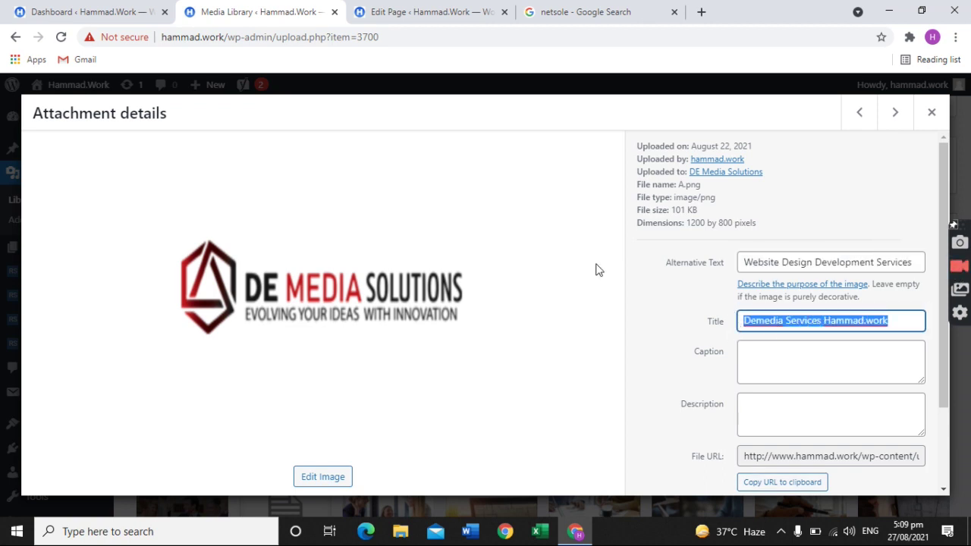
left_click(904, 321)
left_click_drag(896, 320, 733, 331)
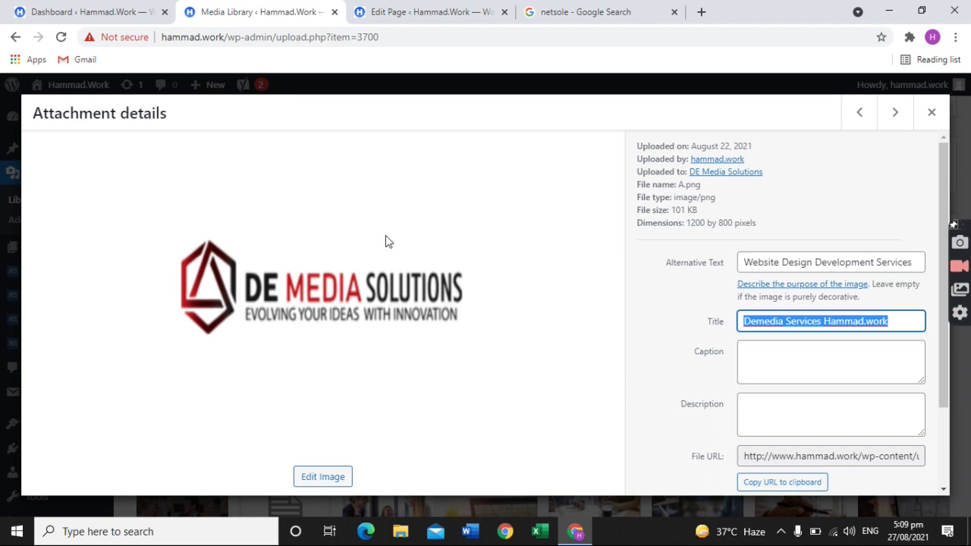
left_click(882, 193)
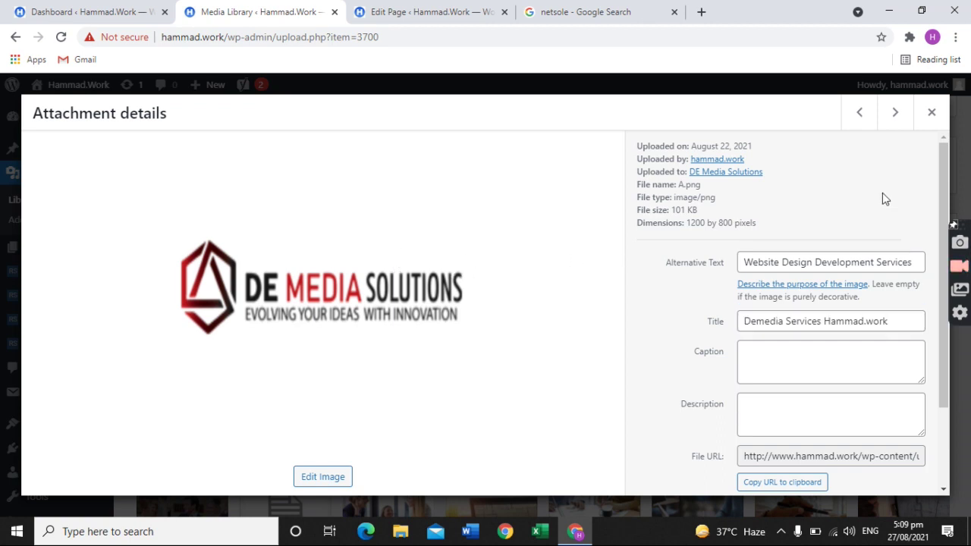
scroll(880, 247, "down", 3)
left_click(865, 251)
left_click(840, 416)
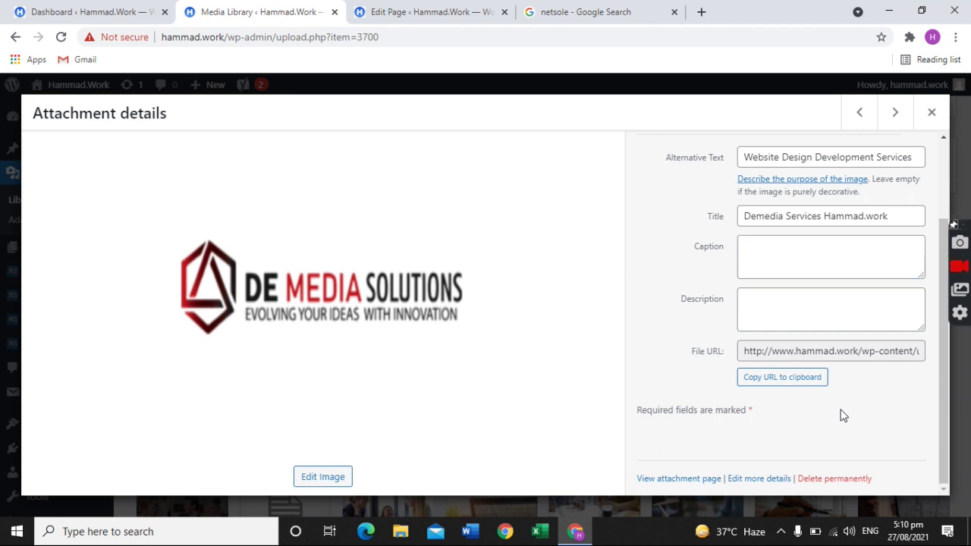
scroll(843, 410, "up", 2)
Go to the Shaaban Works portfolio image and set its alternative text to "website design services"
left_click(895, 122)
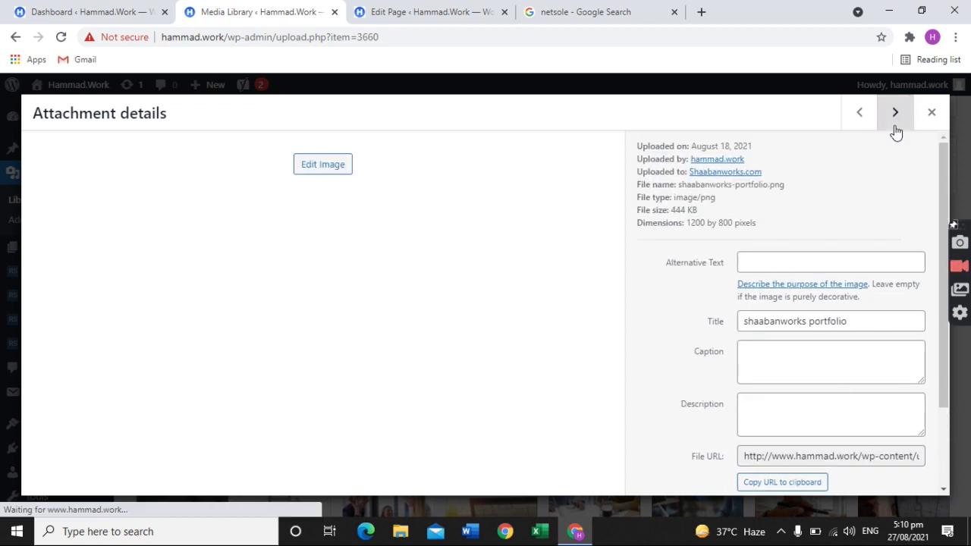
left_click(797, 262)
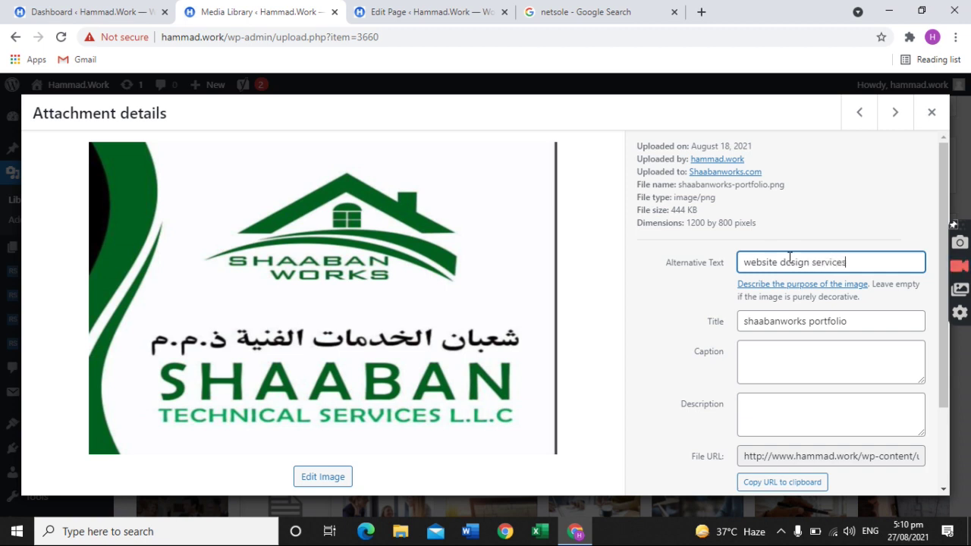
left_click(910, 151)
Switch to the Home page's editor, reload it, and expand the Yoast SEO analysis for the focus keyphrase
left_click(425, 11)
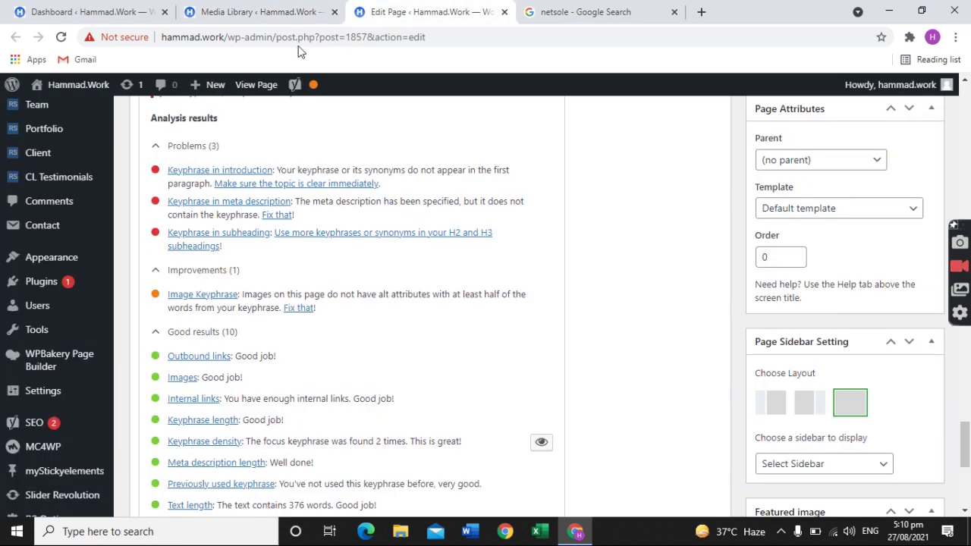
left_click(61, 37)
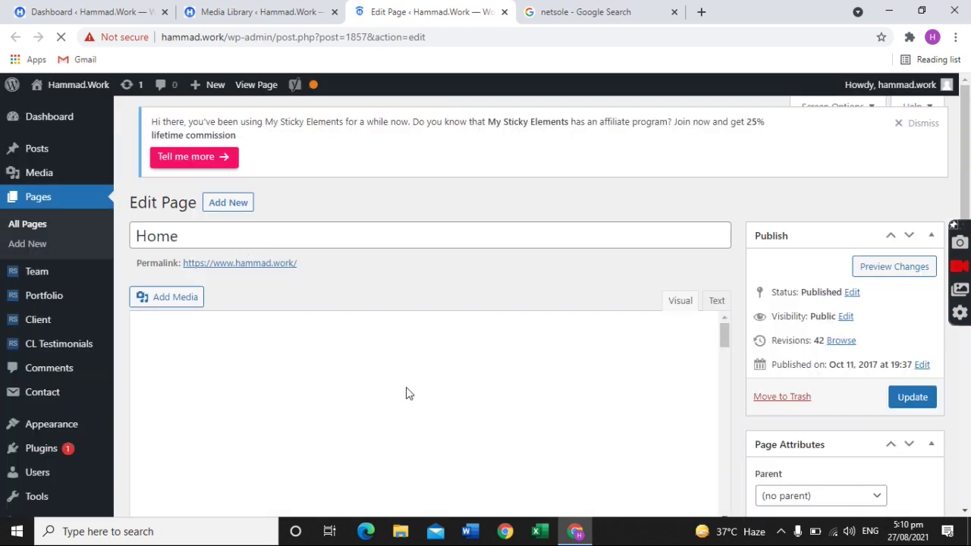
scroll(347, 407, "down", 5)
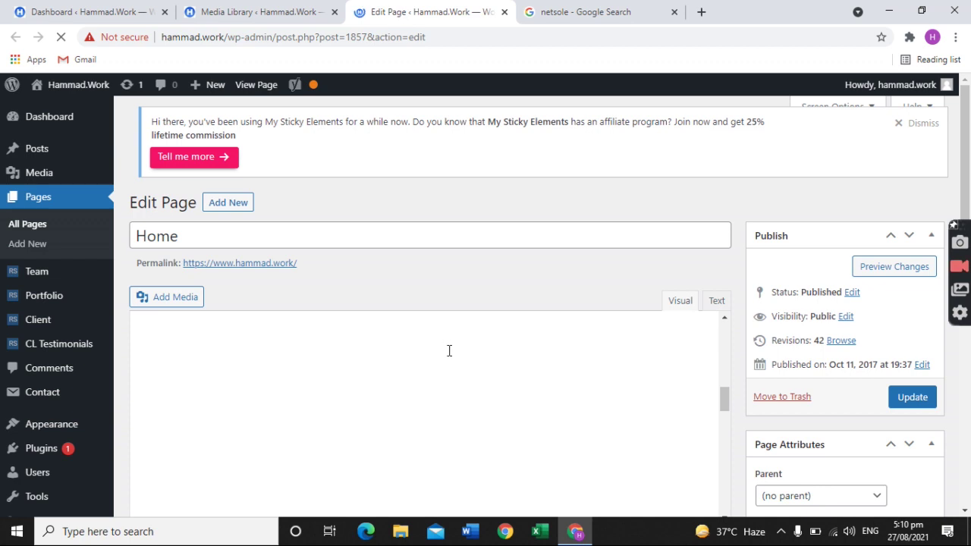
scroll(394, 316, "down", 20)
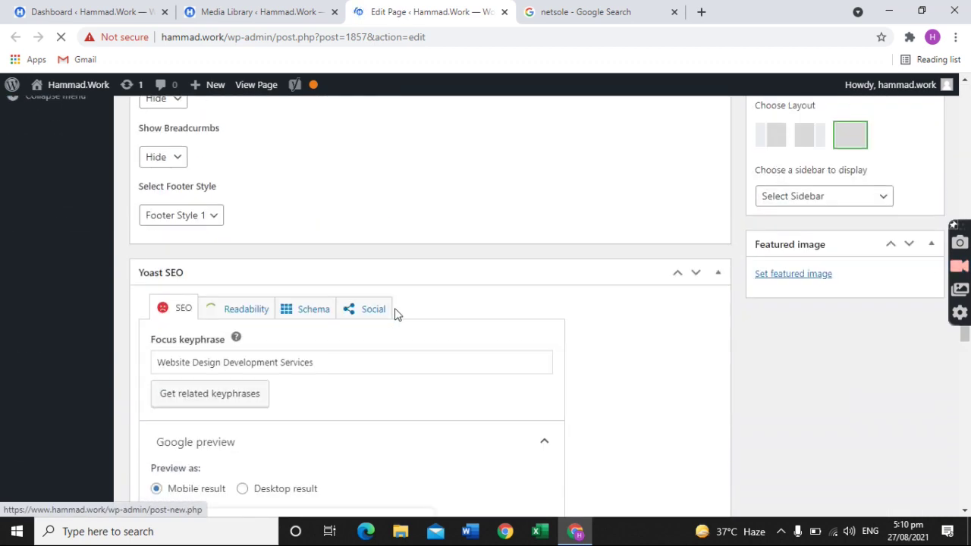
scroll(398, 313, "down", 2)
scroll(398, 313, "up", 4)
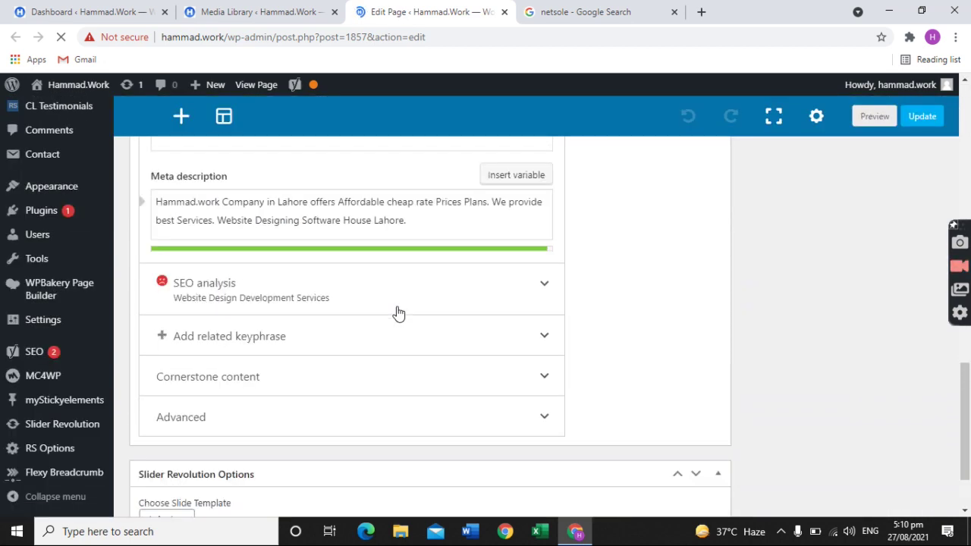
scroll(399, 313, "down", 3)
left_click(512, 314)
scroll(505, 303, "down", 3)
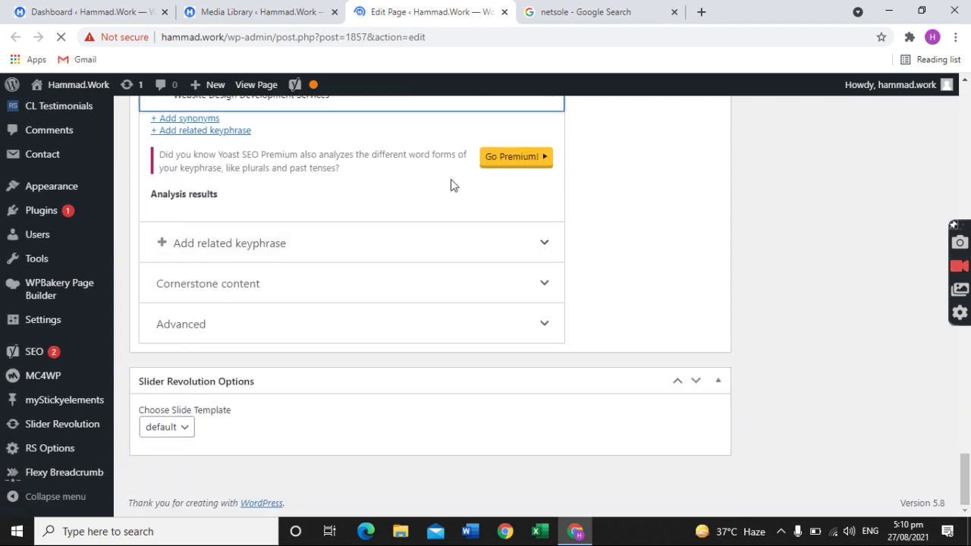
Collapse and re-expand the SEO analysis, and check its problems, improvements and good results
scroll(450, 185, "up", 1)
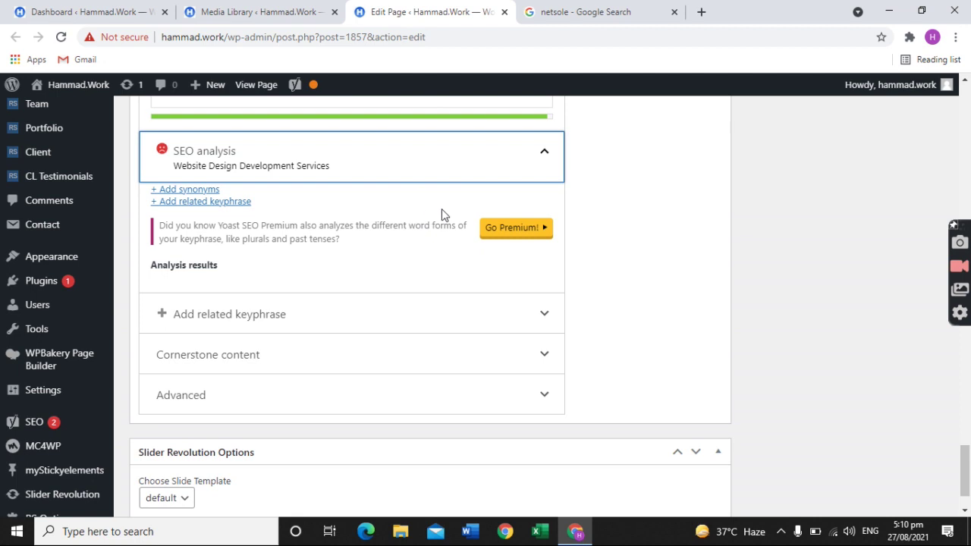
scroll(440, 214, "up", 8)
scroll(446, 216, "down", 9)
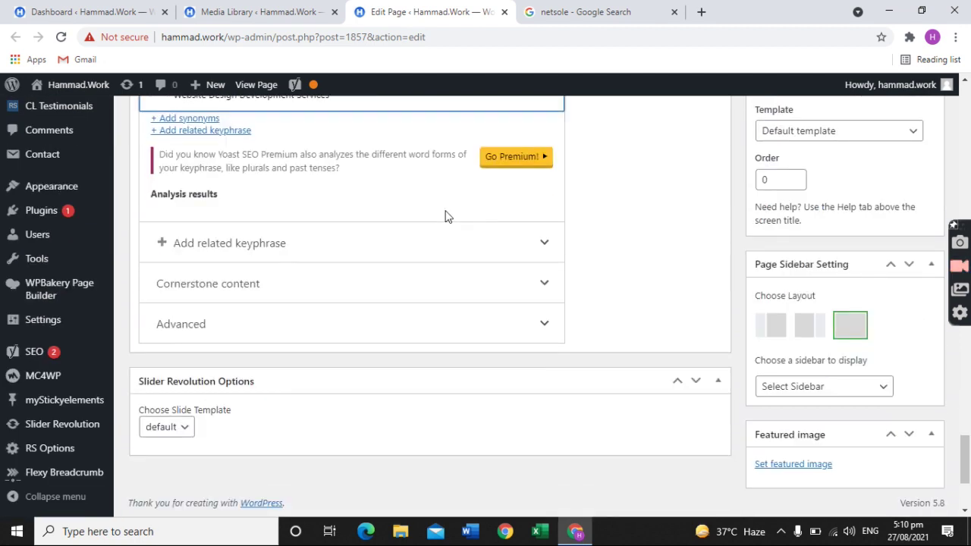
scroll(446, 216, "up", 2)
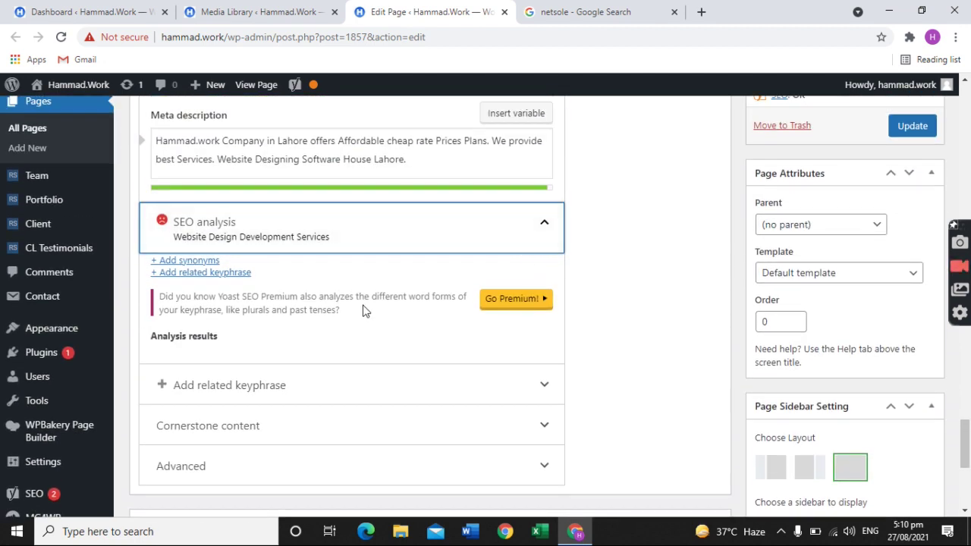
left_click(541, 221)
left_click(479, 223)
scroll(445, 264, "down", 3)
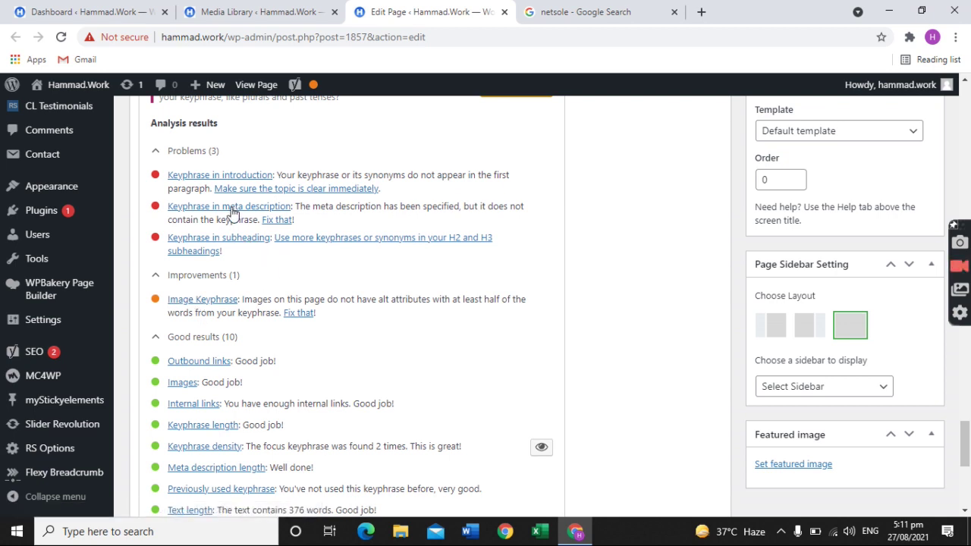
Review the Home page's meta description and SEO title above the analysis, highlighting the full SEO title
scroll(247, 258, "up", 3)
scroll(245, 260, "up", 1)
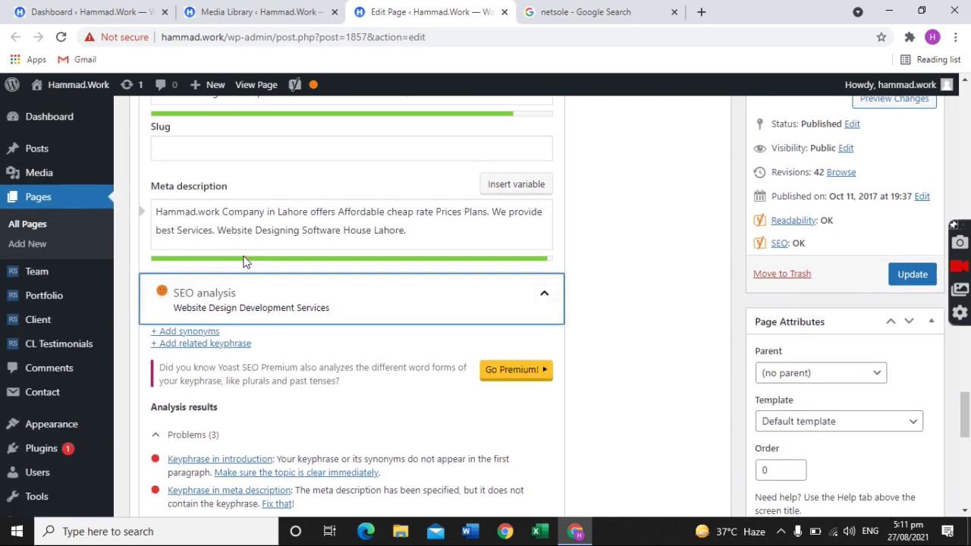
scroll(220, 318, "down", 1)
scroll(199, 393, "up", 1)
scroll(196, 393, "up", 3)
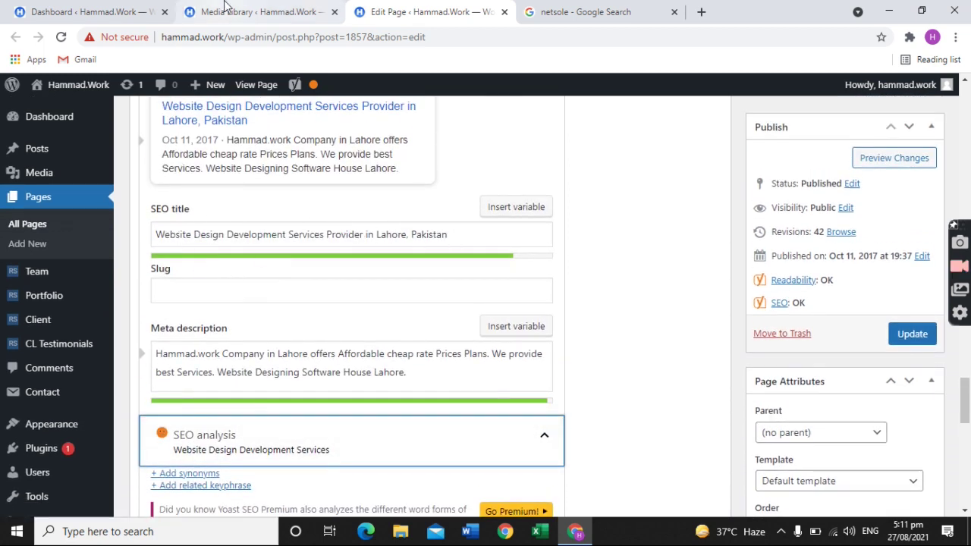
left_click_drag(459, 231, 153, 235)
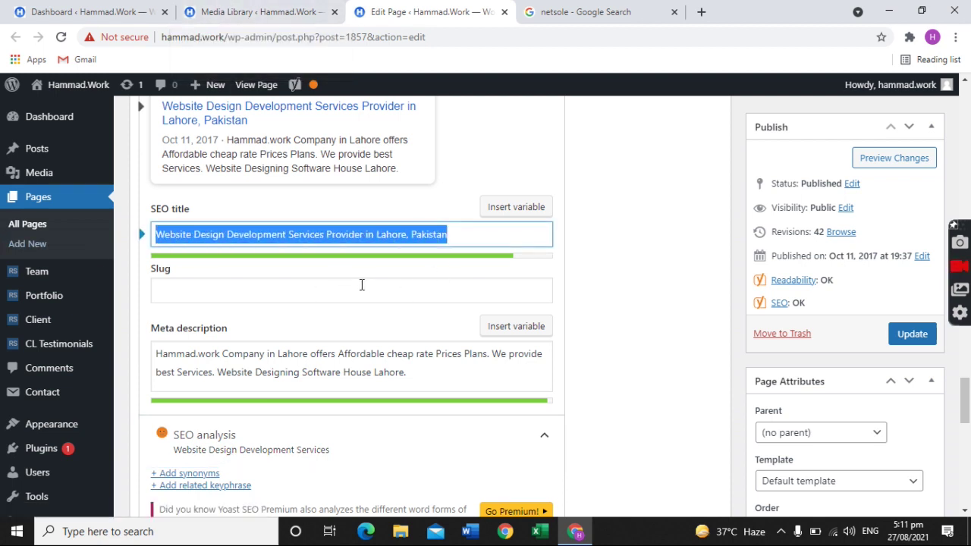
Open the live website in a new browser tab from the WordPress dashboard
left_click(258, 12)
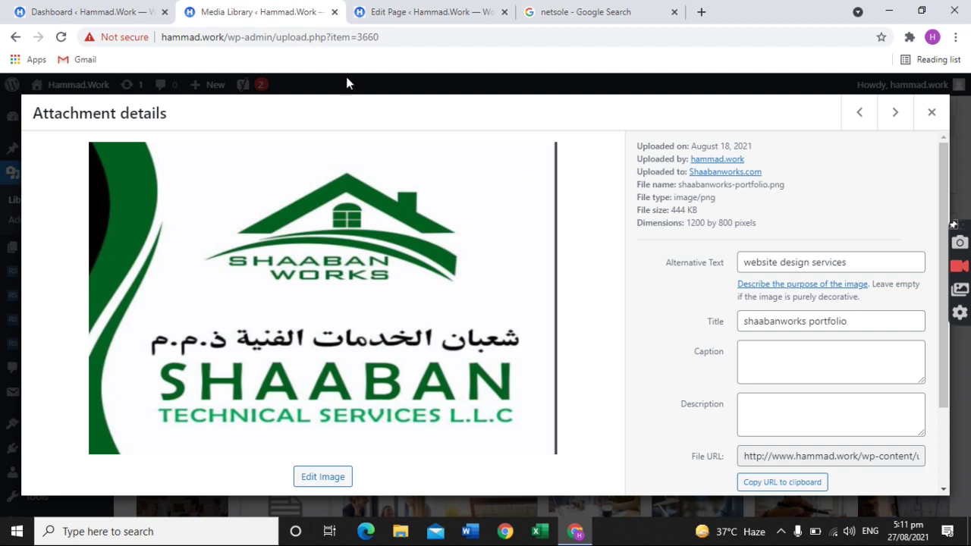
left_click(76, 11)
right_click(49, 107)
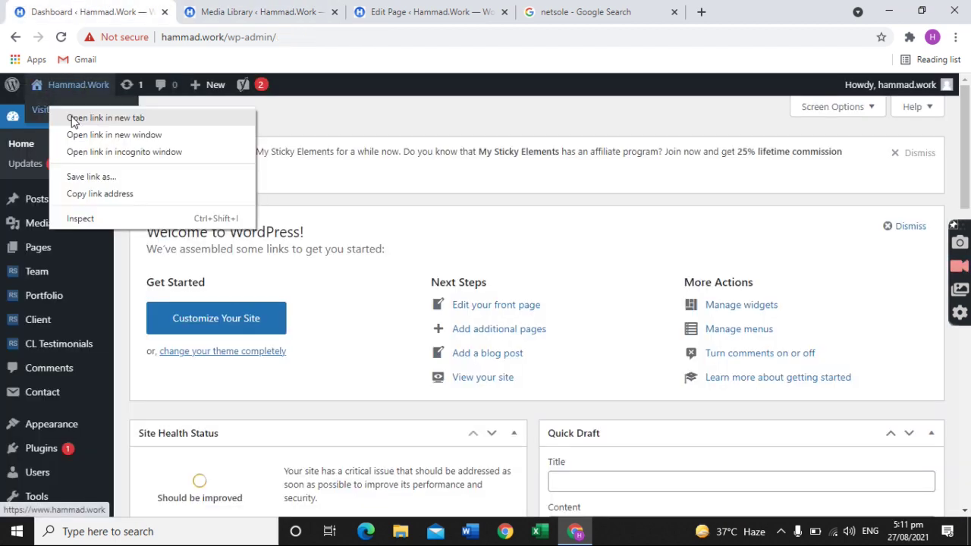
left_click(68, 119)
left_click(264, 7)
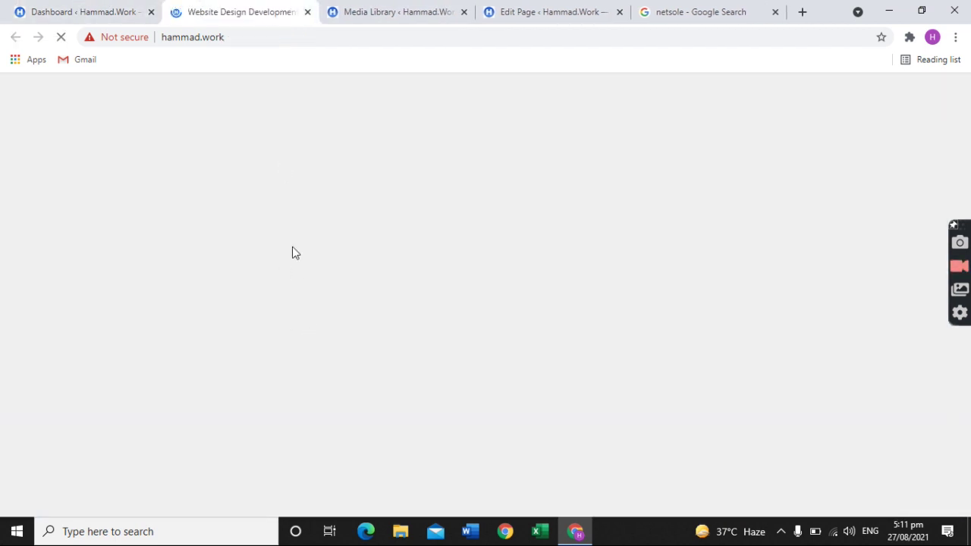
Return to the Home page's editor, deselect the SEO title, and reread the keyphrase problems in the SEO analysis
left_click(547, 11)
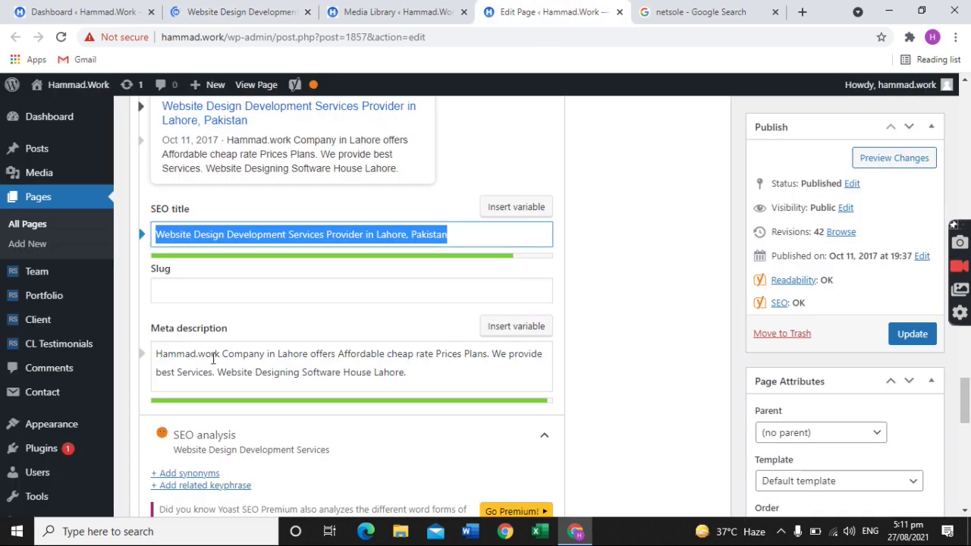
left_click(452, 234)
scroll(364, 273, "down", 5)
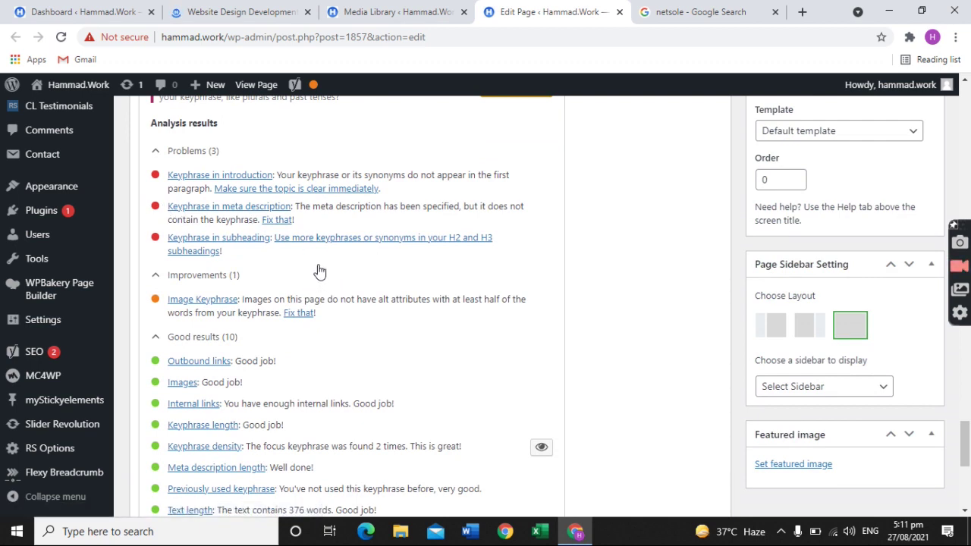
scroll(319, 272, "up", 7)
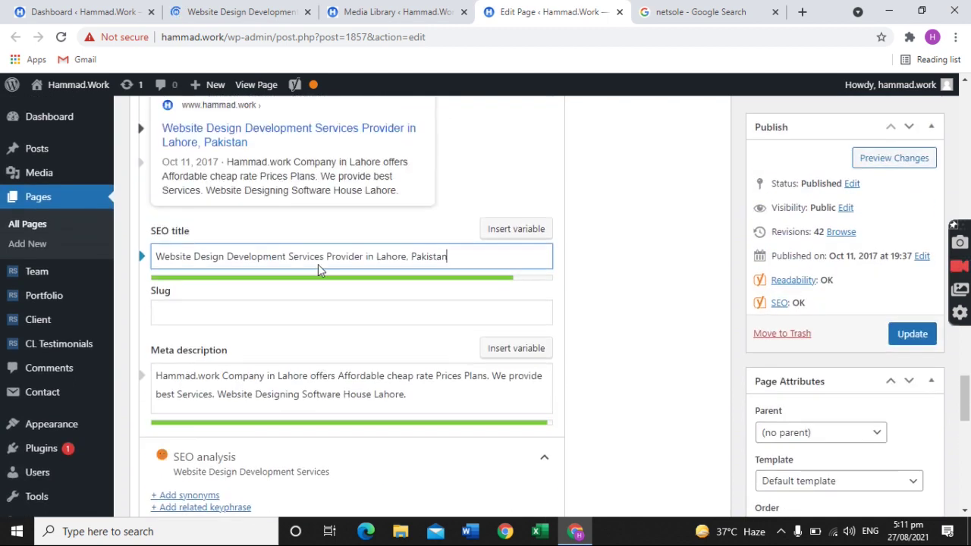
Compare the meta description with the focus keyphrase and select the focus keyphrase text
scroll(250, 222, "up", 5)
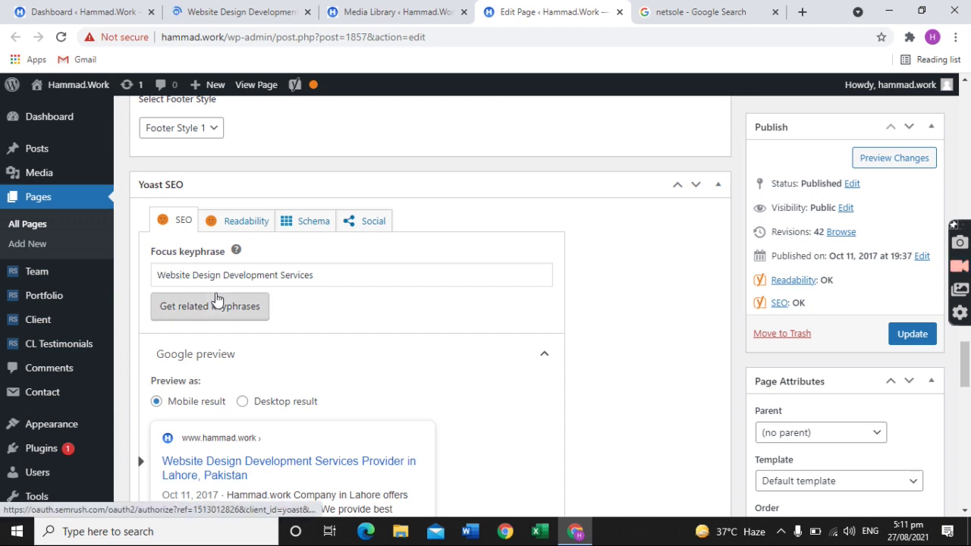
scroll(217, 300, "down", 6)
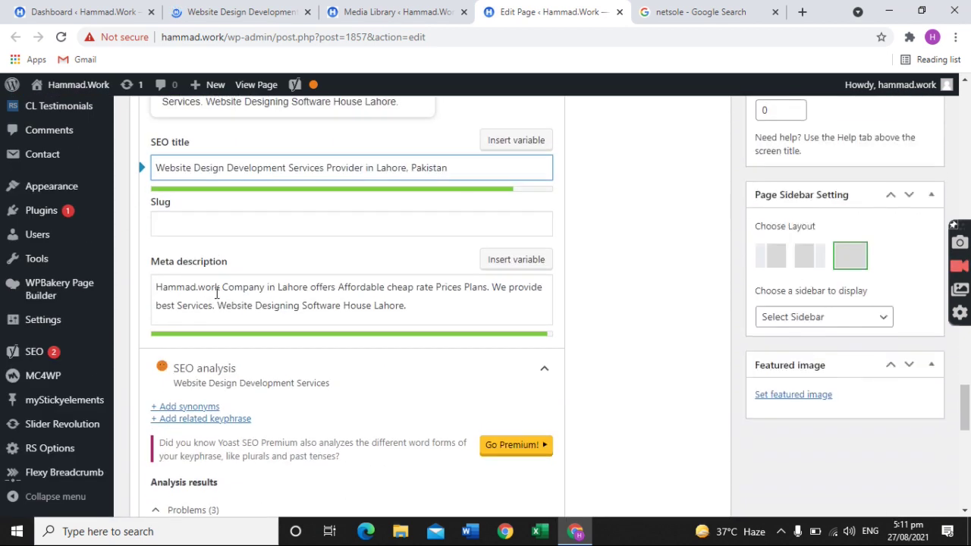
scroll(232, 301, "up", 5)
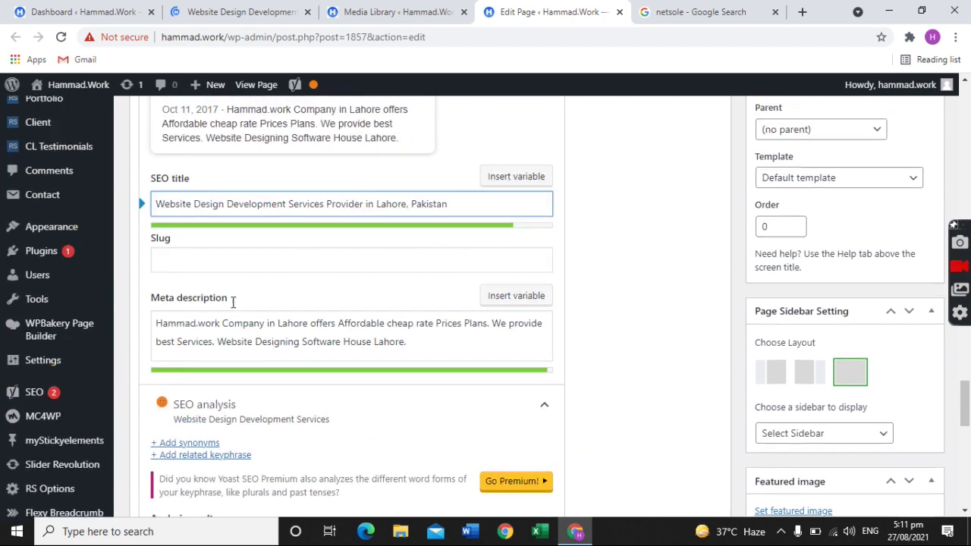
left_click_drag(350, 204, 165, 214)
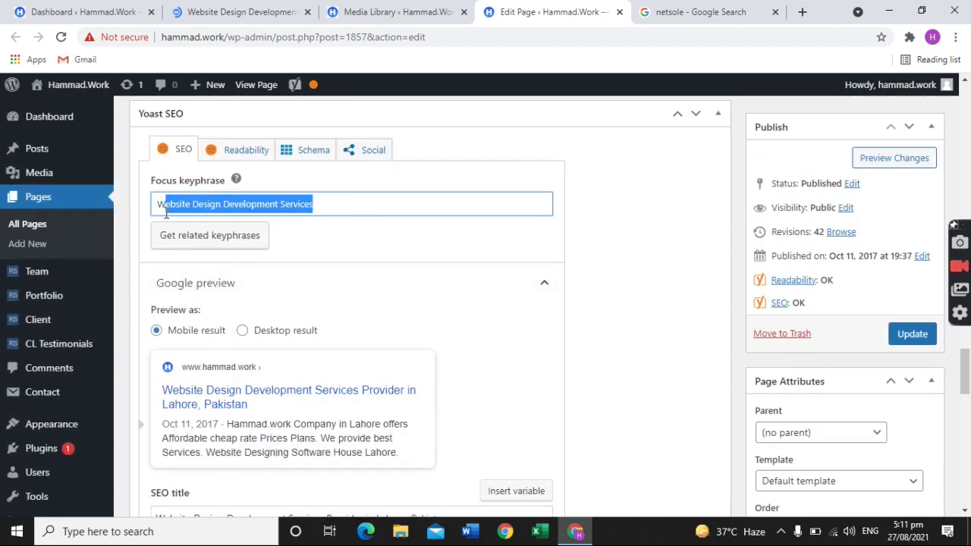